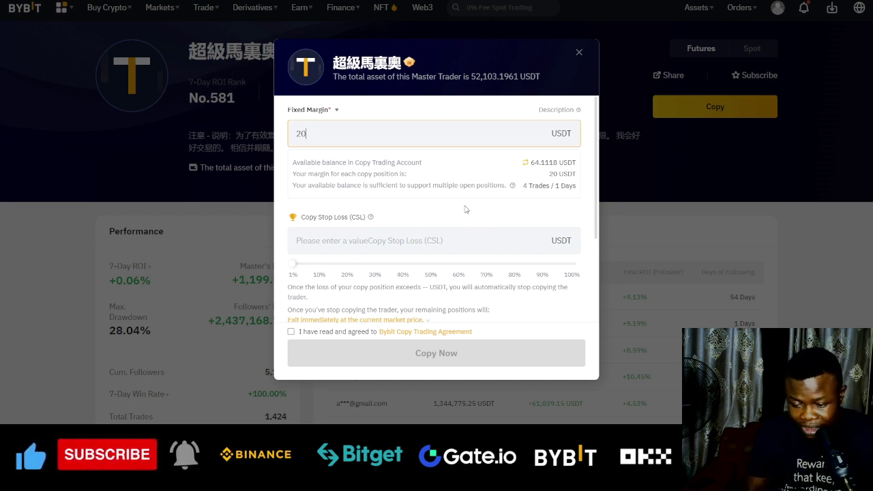
Set the fixed margin for each copy position to 60 USDT
left_click_drag(320, 135, 274, 137)
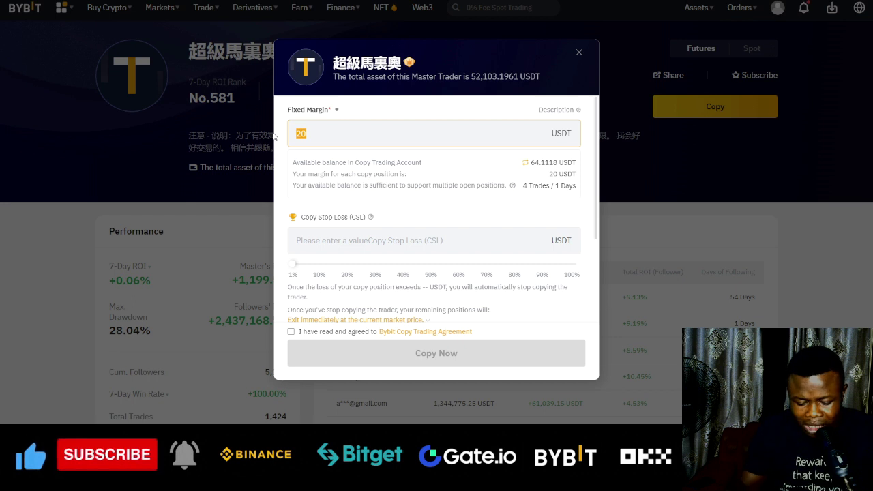
type("60")
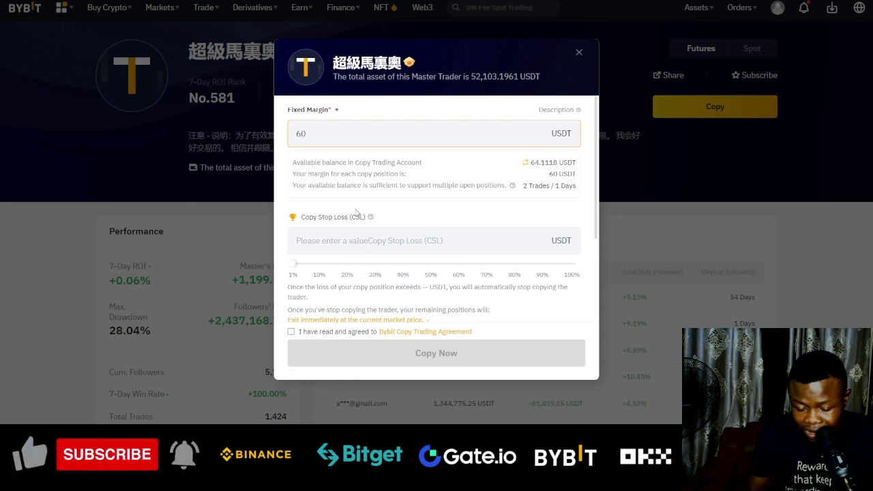
Expand the advanced copy settings and review the stop-loss, leverage, position limit, take-profit and slippage options
scroll(355, 214, "down", 1)
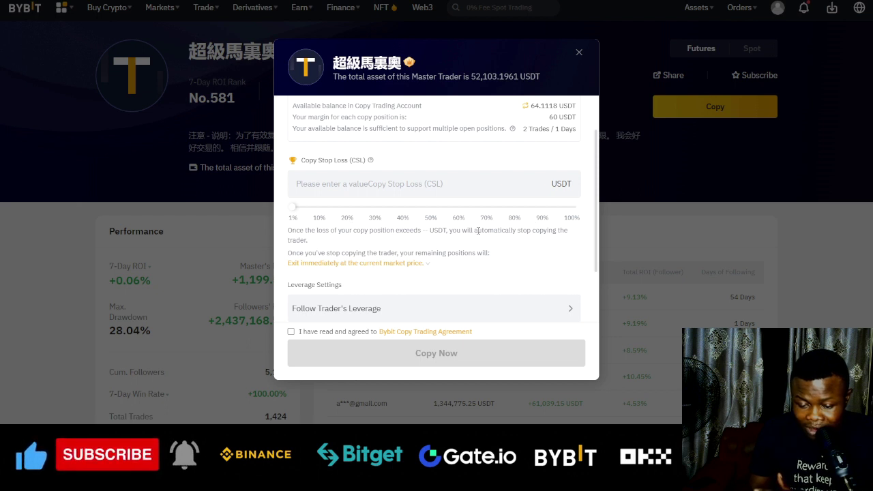
scroll(469, 221, "down", 1)
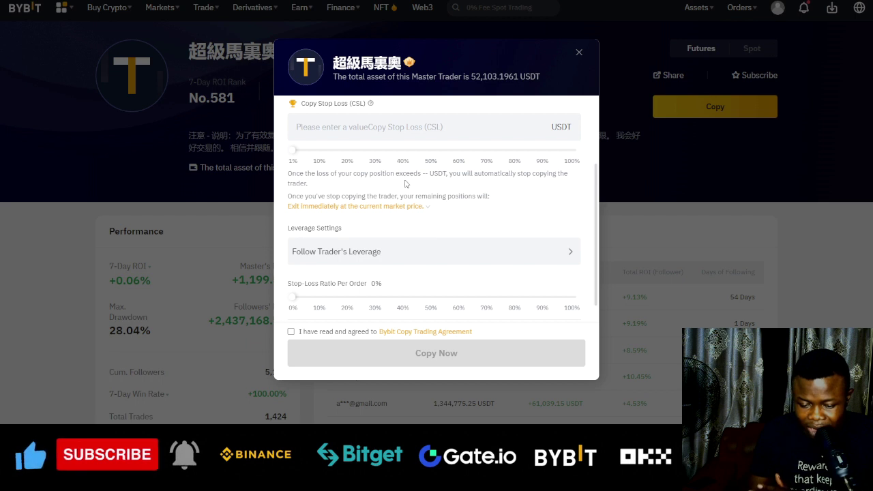
scroll(407, 186, "down", 1)
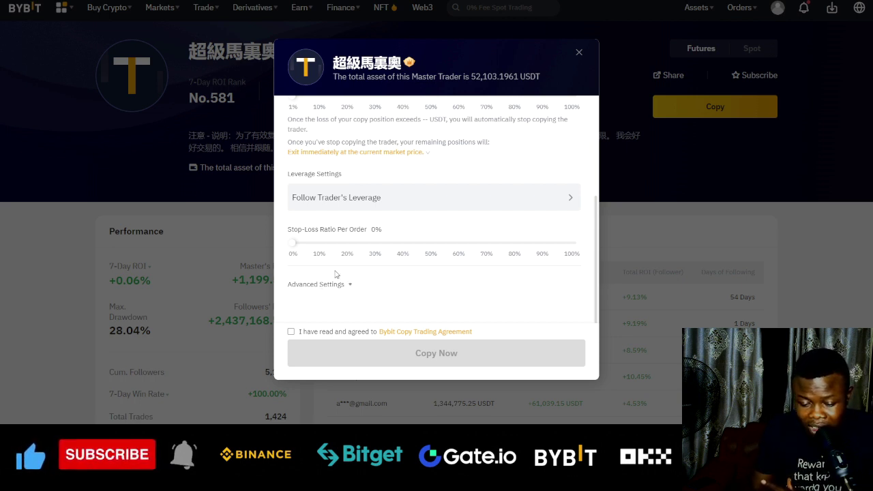
left_click(349, 286)
scroll(356, 277, "down", 2)
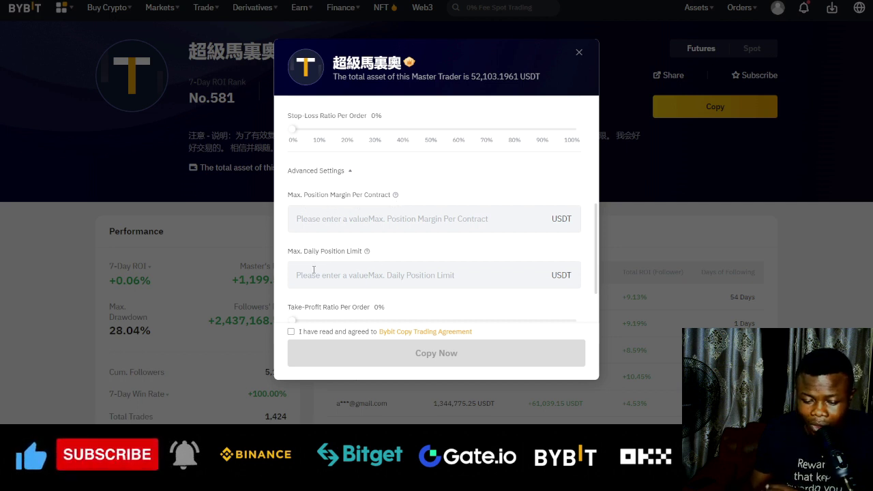
scroll(351, 267, "down", 1)
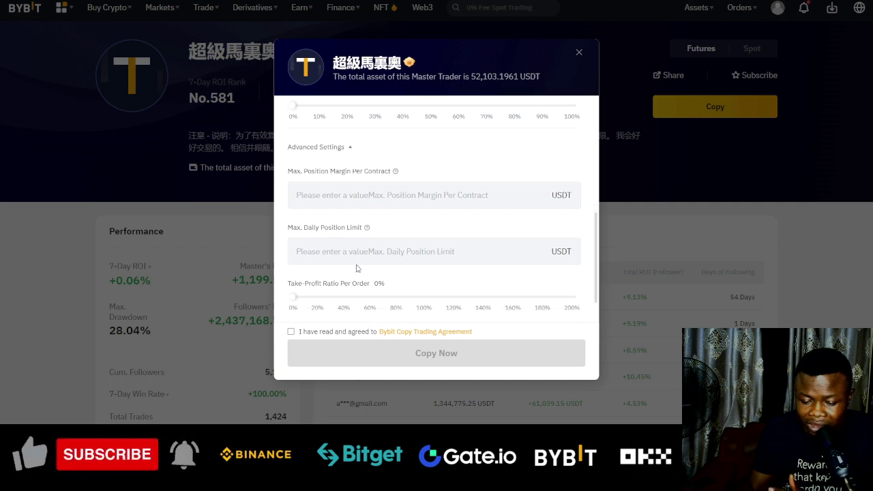
scroll(382, 206, "down", 1)
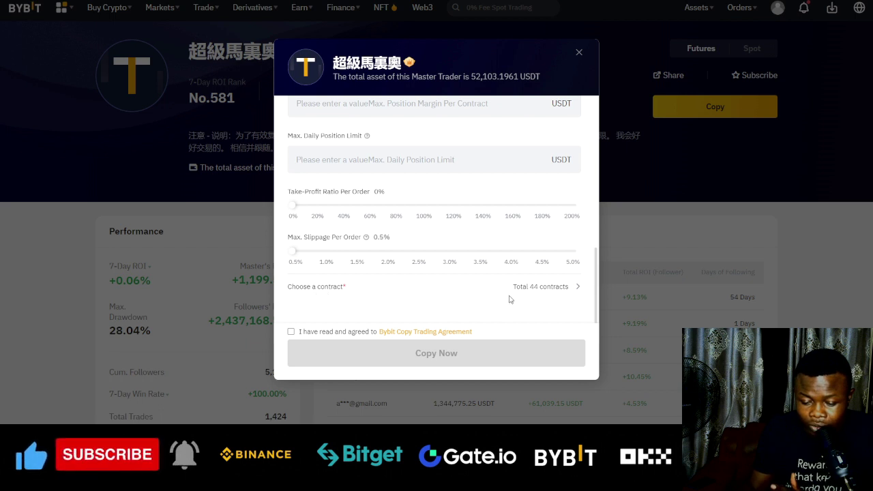
Look through the contracts included in the copy setup, then return to the copy settings without changing them
left_click(579, 288)
scroll(438, 205, "down", 3)
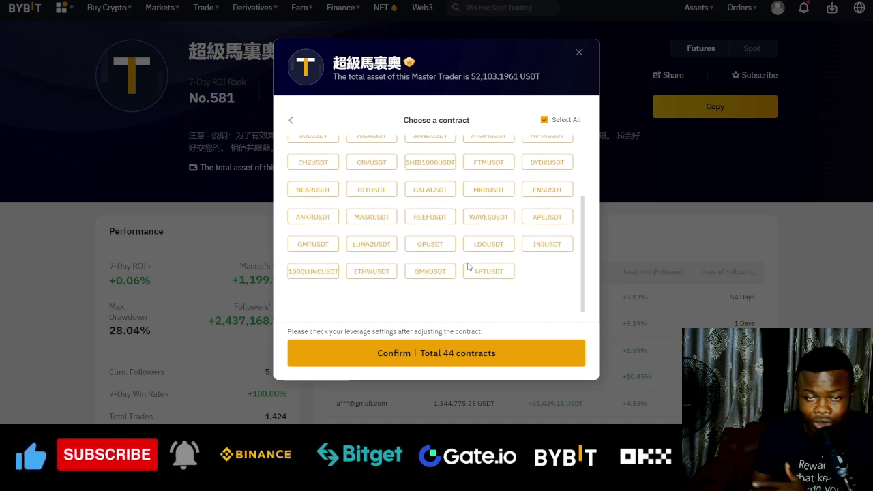
scroll(457, 294, "up", 3)
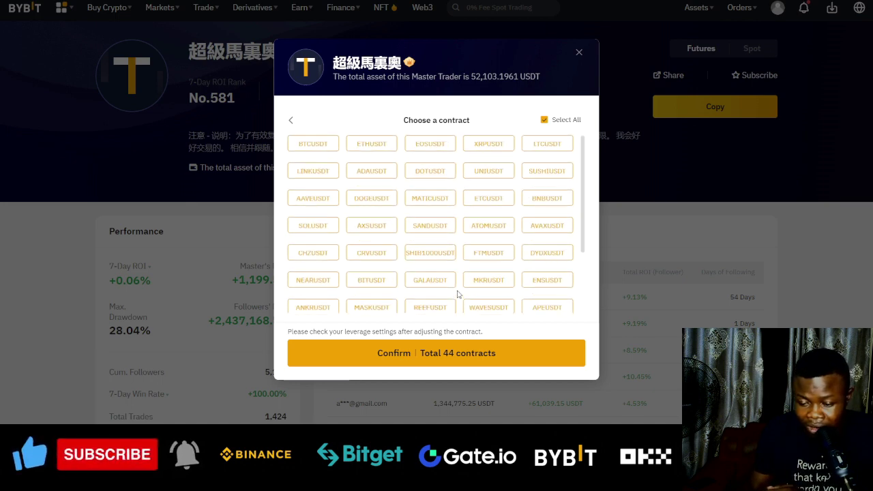
left_click(293, 121)
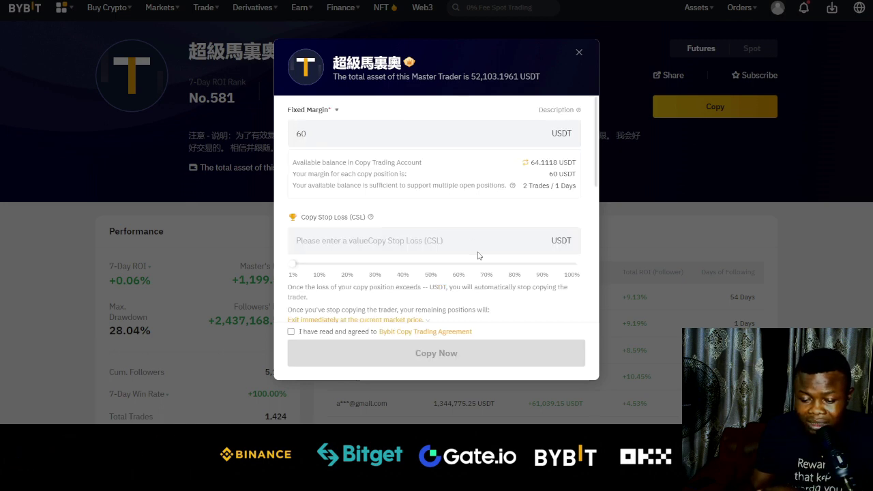
Set the fixed margin for each copy position to 20 USDT
scroll(477, 255, "down", 5)
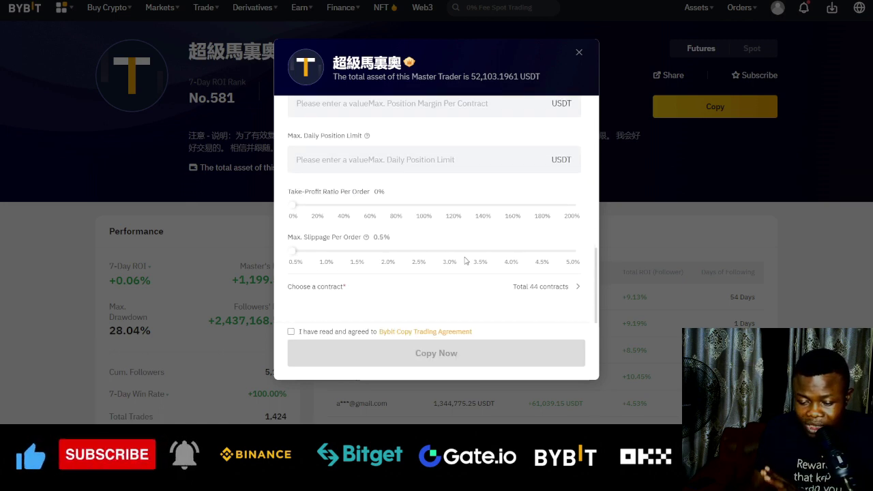
scroll(450, 291, "up", 5)
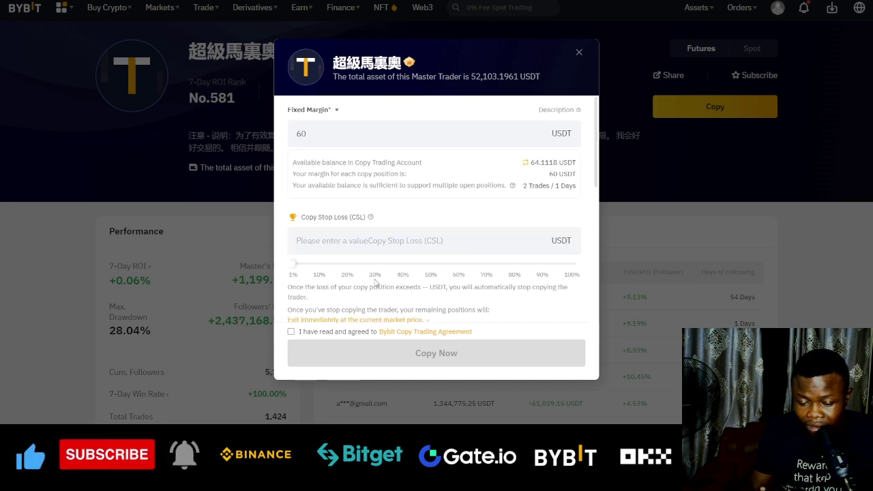
scroll(452, 215, "down", 5)
scroll(443, 220, "up", 5)
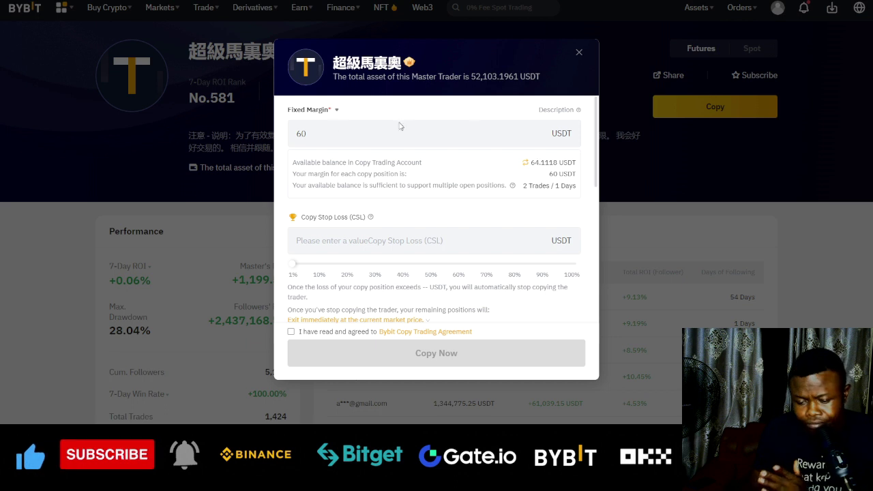
double_click(297, 135)
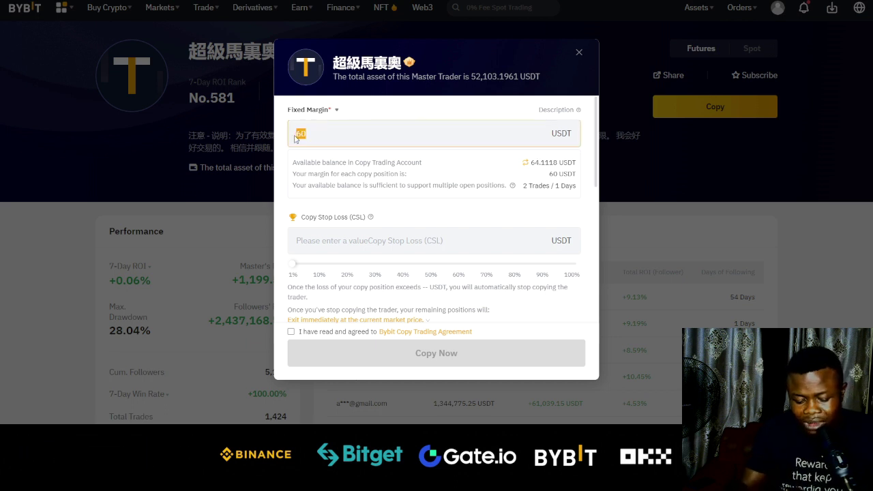
type("20")
left_click(290, 171)
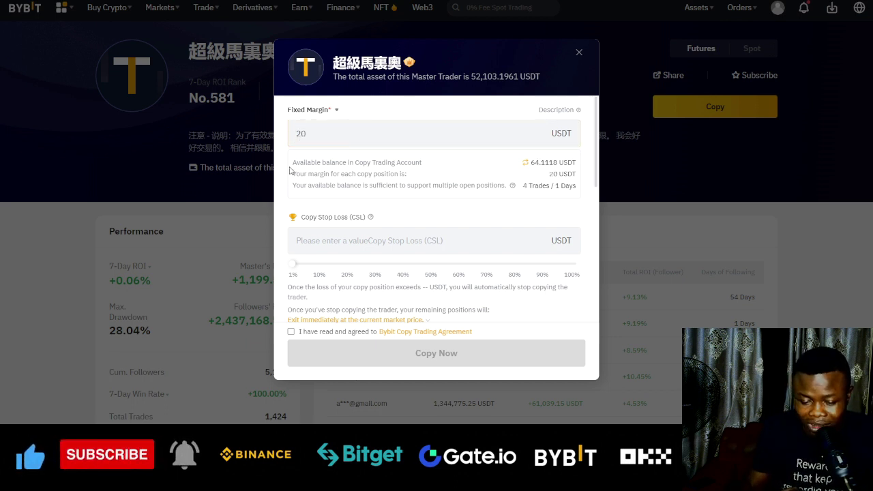
Accept the Bybit Copy Trading Agreement and start copying the master trader
scroll(329, 225, "down", 3)
scroll(329, 226, "down", 5)
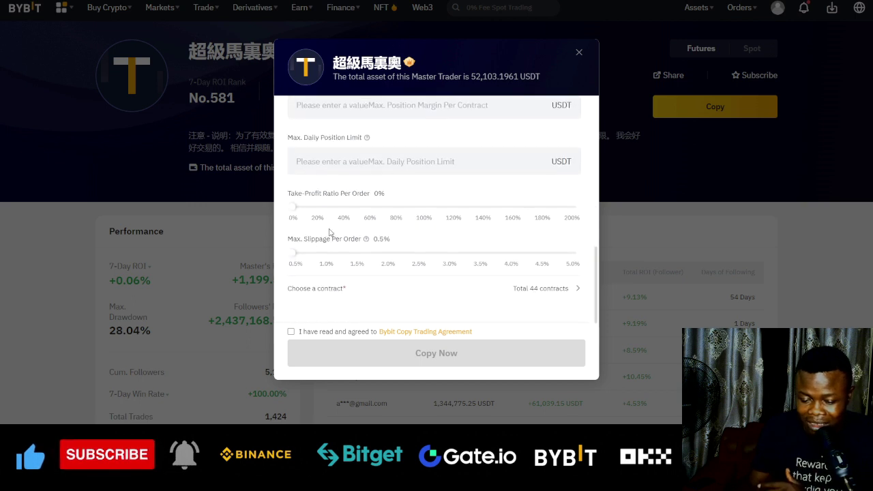
left_click(291, 332)
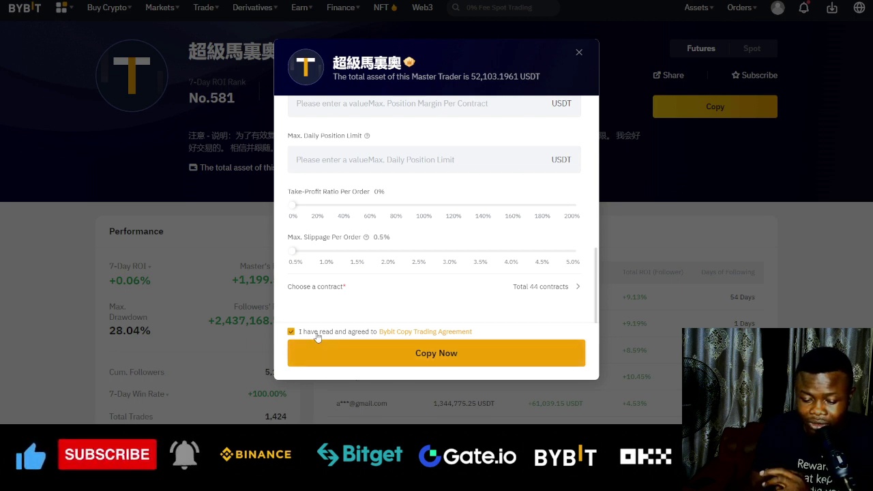
left_click(436, 354)
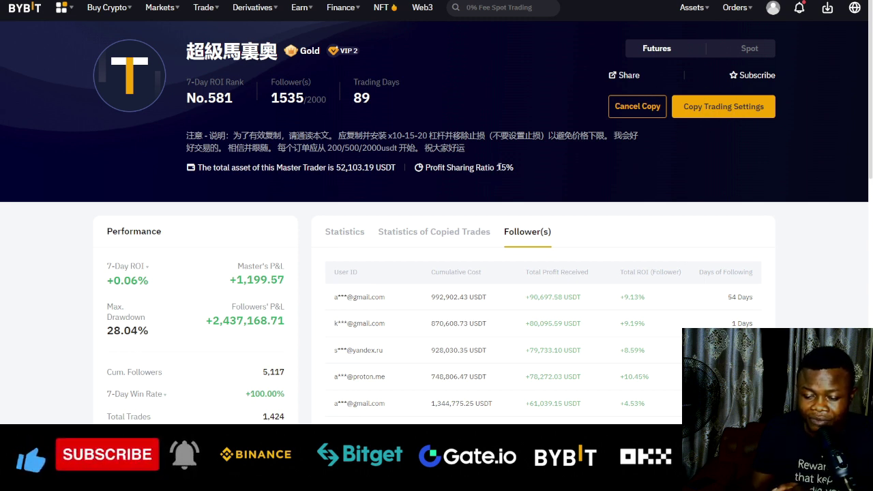
Check the profit sharing ratio on the copied trader's profile
left_click_drag(497, 167, 525, 170)
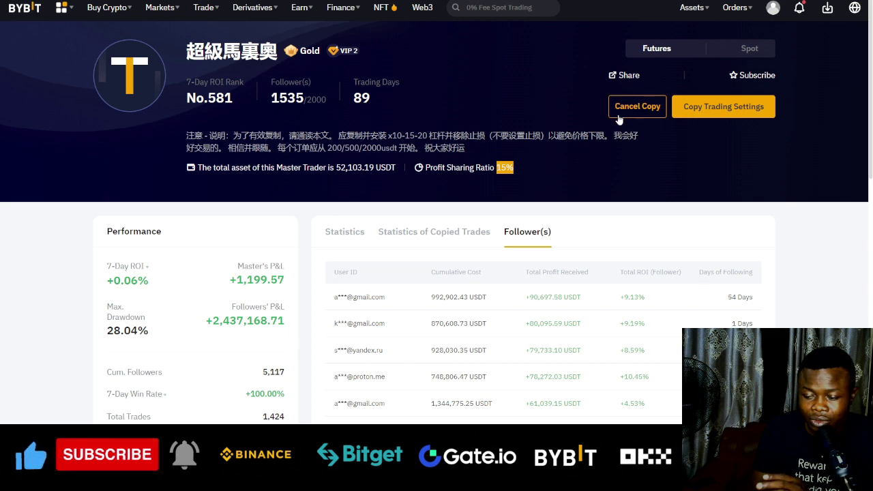
left_click(44, 237)
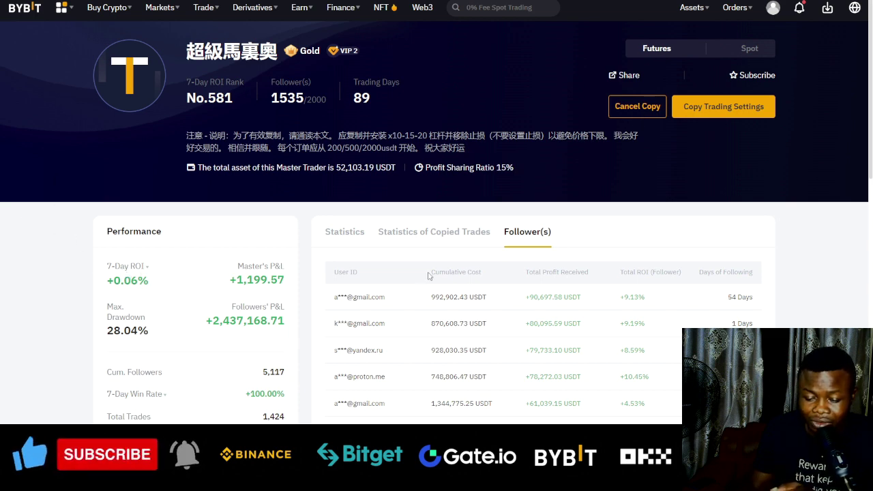
scroll(470, 256, "down", 1)
scroll(521, 255, "up", 1)
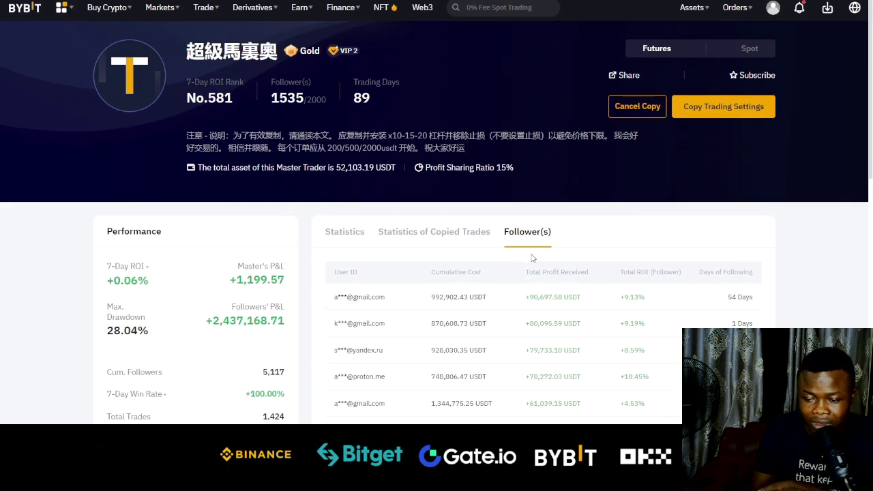
Return to the All Master Traders list and open the profile of the fourth-listed trader
key("alt+Left")
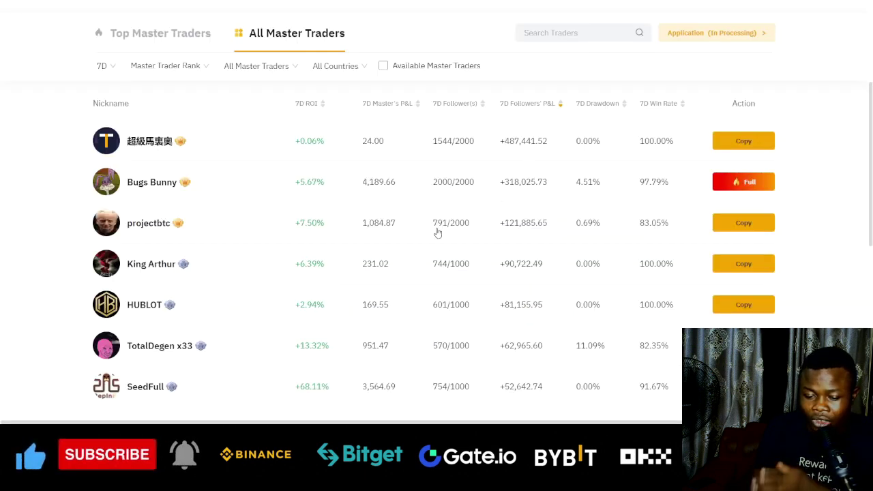
scroll(514, 252, "down", 1)
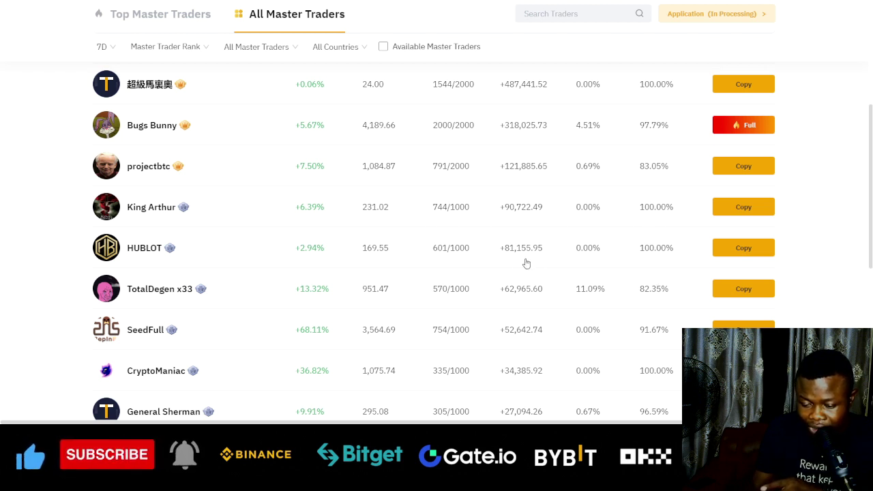
left_click(155, 210)
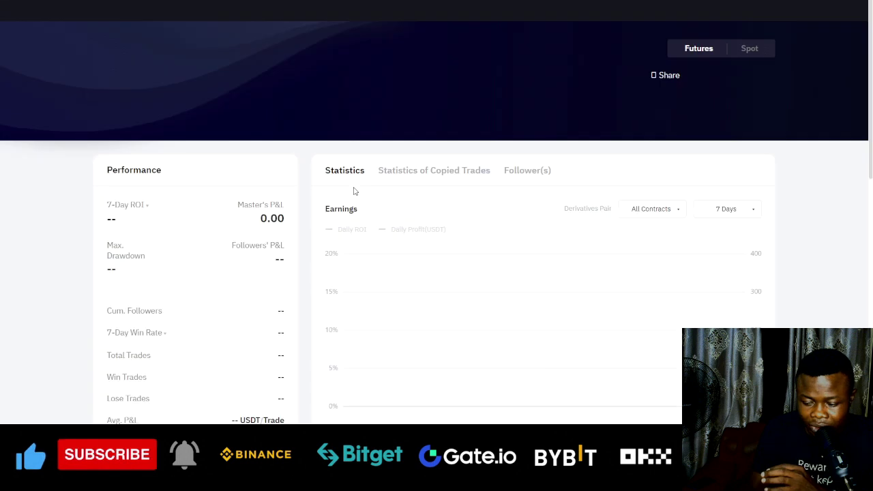
Examine the trader's performance figures, including ROI, drawdown, win rate and the number of won and lost trades
scroll(292, 211, "down", 1)
scroll(291, 210, "down", 1)
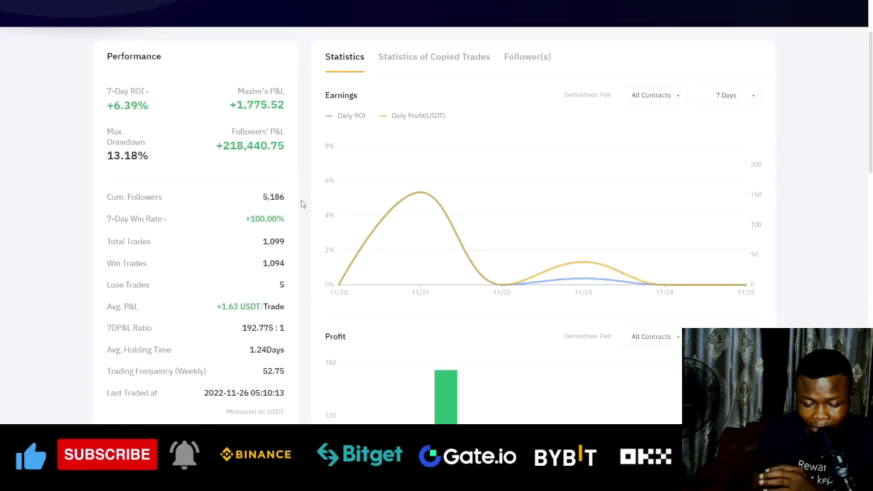
scroll(272, 211, "down", 1)
scroll(271, 210, "down", 1)
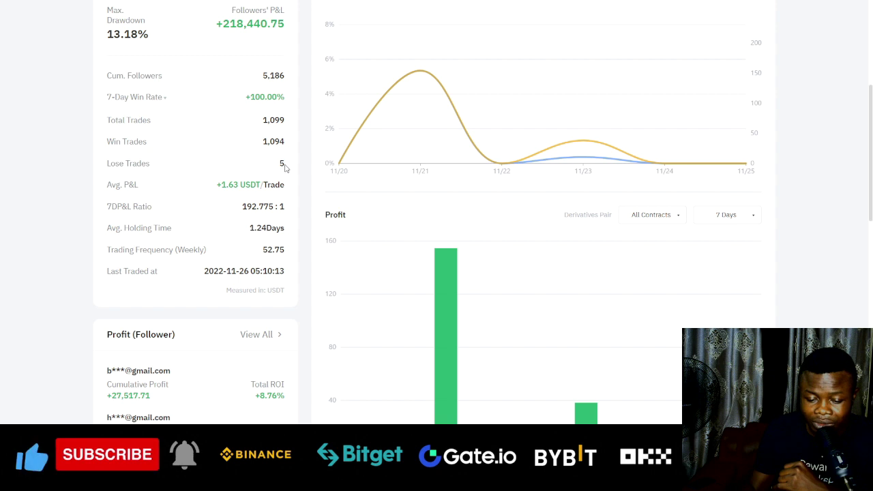
scroll(281, 236, "up", 3)
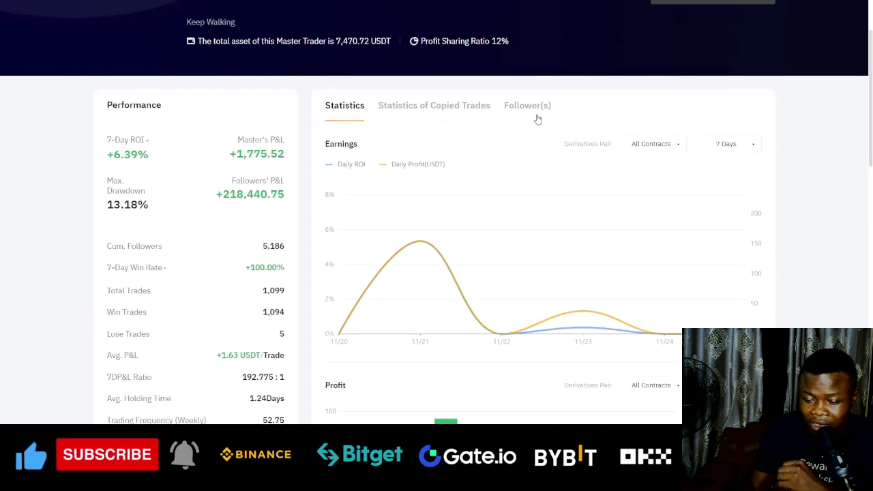
Show the trader's followers and examine their profits, ROI and days of following
left_click(539, 107)
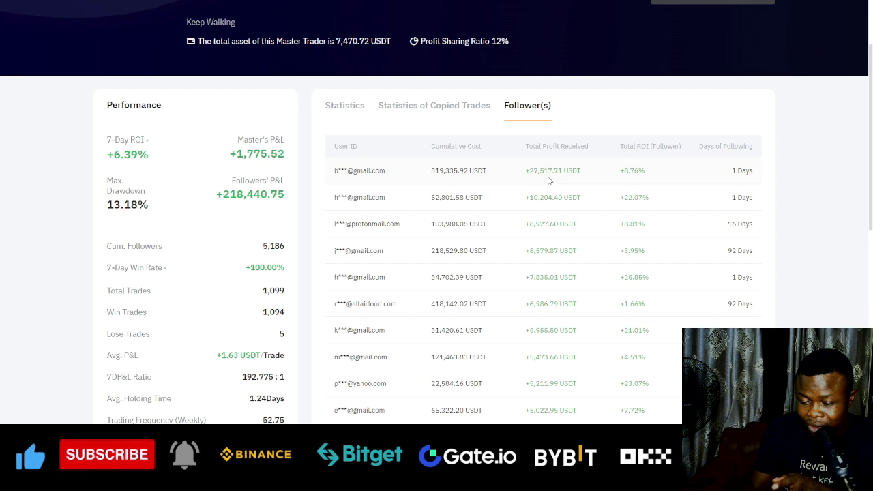
scroll(528, 195, "down", 2)
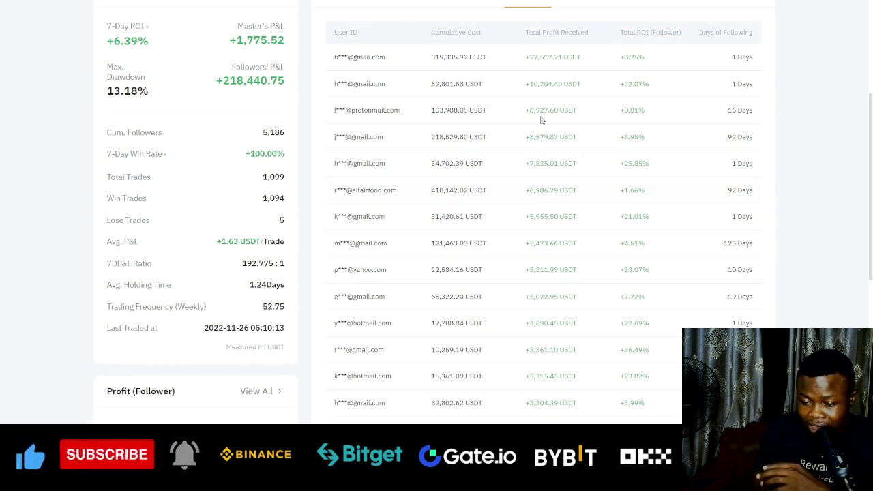
scroll(269, 198, "down", 2)
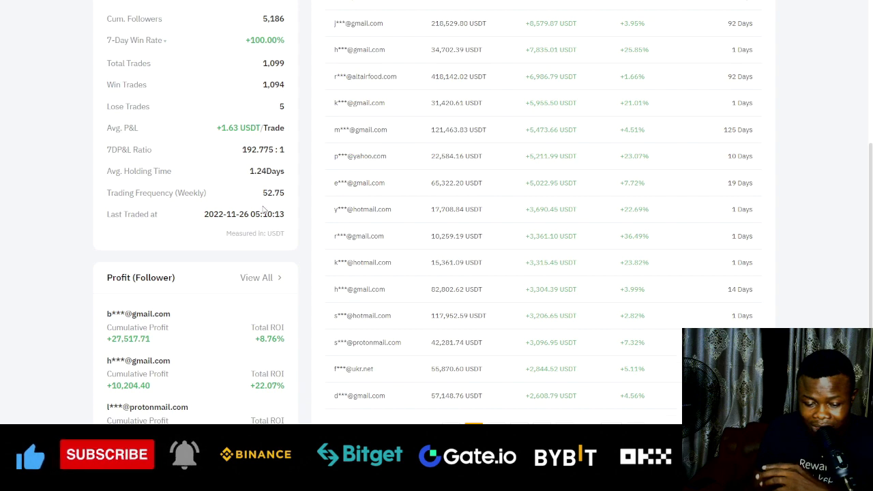
scroll(264, 210, "down", 3)
scroll(290, 250, "up", 10)
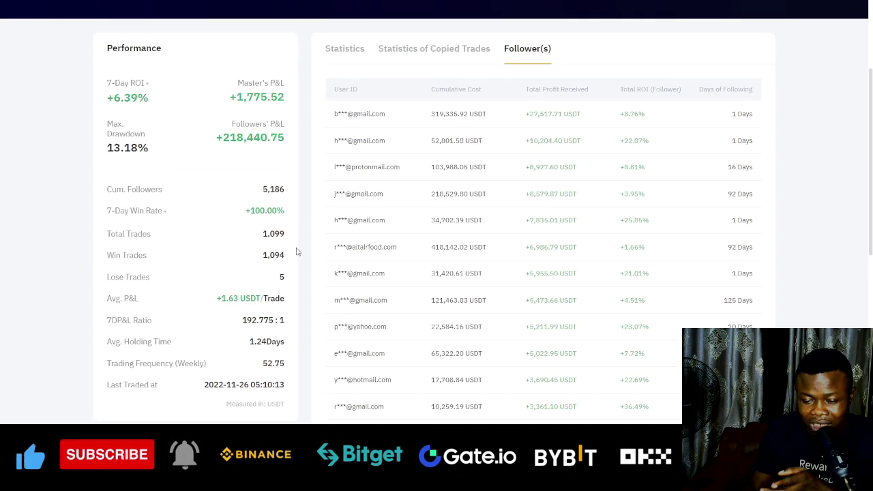